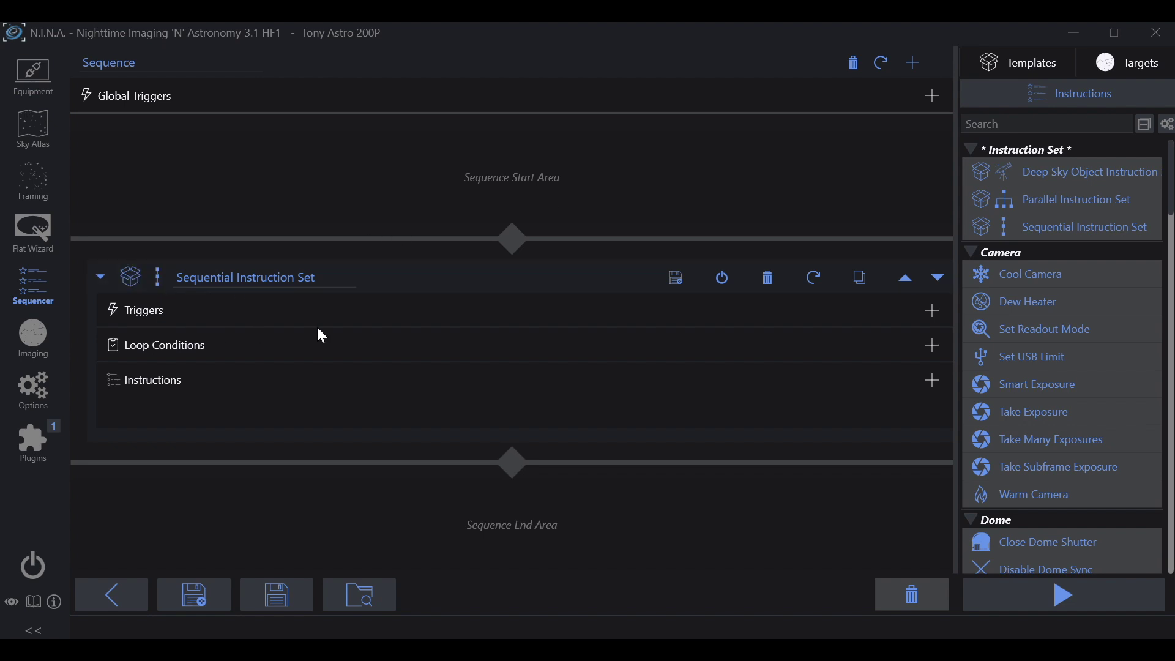
Step: Show the trigger types available from the Sequential Instruction Set's Triggers + button
{"action": "left_click", "coordinate": [930, 311]}
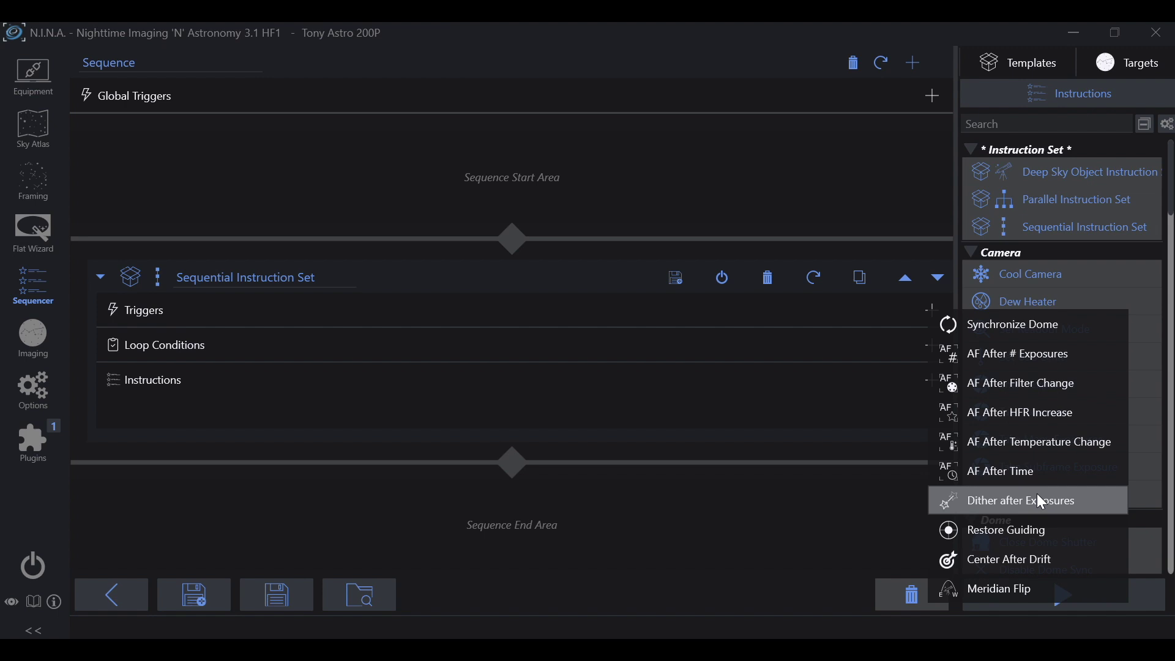
Step: Add a Center After Drift trigger that evaluates after every 5 exposures
{"action": "left_click", "coordinate": [992, 566]}
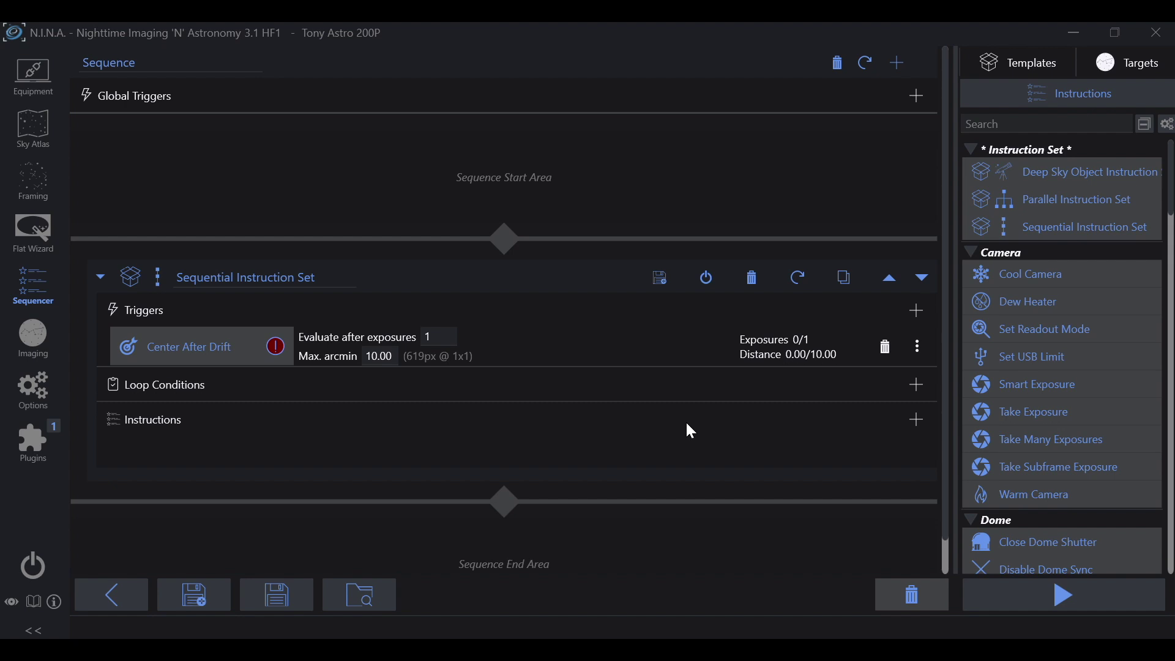
{"action": "double_click", "coordinate": [442, 338]}
{"action": "type", "text": "2"}
{"action": "key", "text": "BackSpace"}
{"action": "type", "text": "3"}
{"action": "key", "text": "BackSpace"}
{"action": "type", "text": "5"}
{"action": "left_click_drag", "start_coordinate": [588, 344], "coordinate": [595, 318]}
{"action": "left_click", "coordinate": [394, 356]}
Step: Change the Center After Drift Max. arcmin from 10.00 to 5
{"action": "left_click_drag", "start_coordinate": [393, 357], "coordinate": [352, 355]}
{"action": "type", "text": "3"}
{"action": "key", "text": "BackSpace"}
{"action": "type", "text": "5"}
Step: Add a Restore Guiding trigger beneath the Center After Drift trigger
{"action": "left_click", "coordinate": [917, 310]}
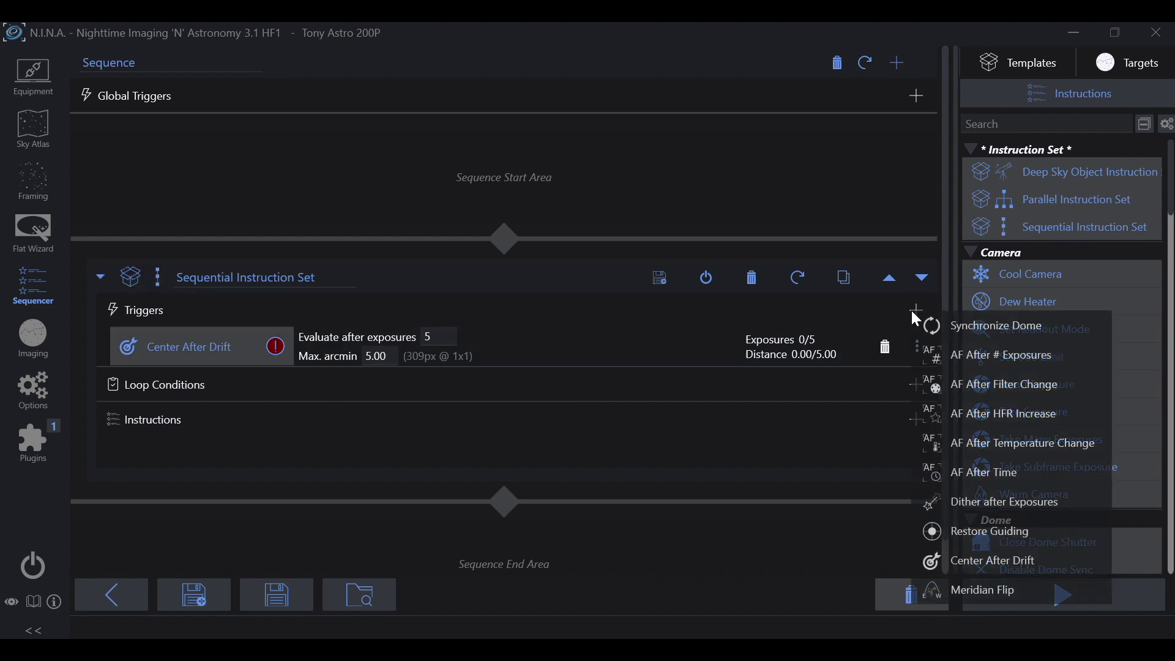
{"action": "left_click", "coordinate": [958, 534]}
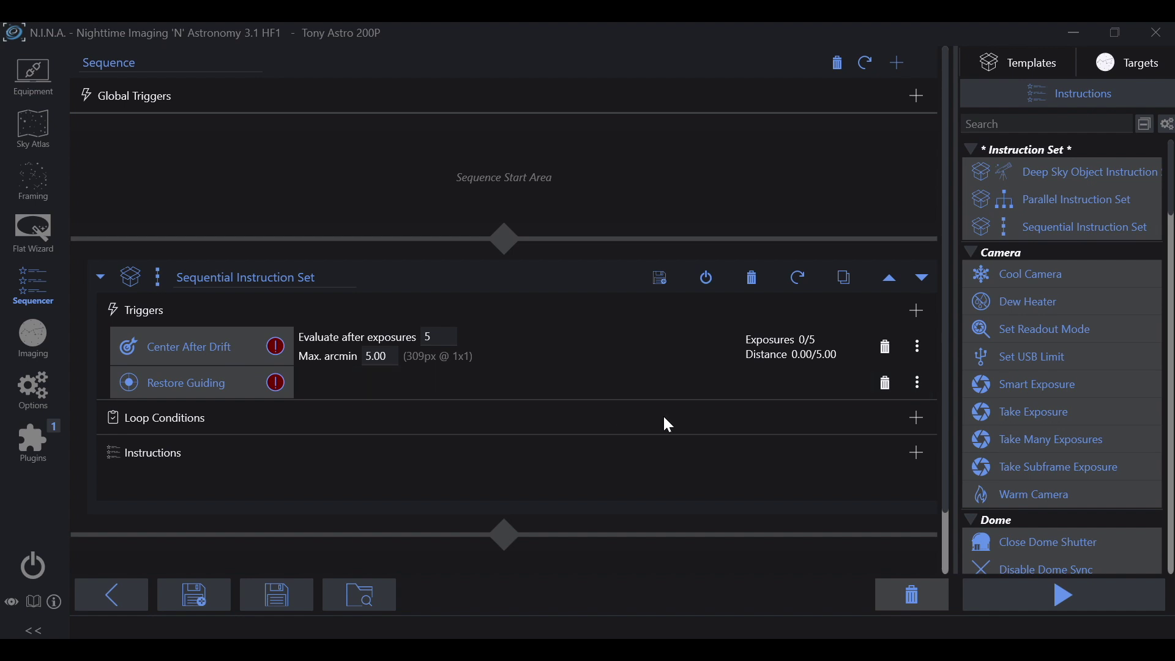
{"action": "left_click", "coordinate": [917, 419]}
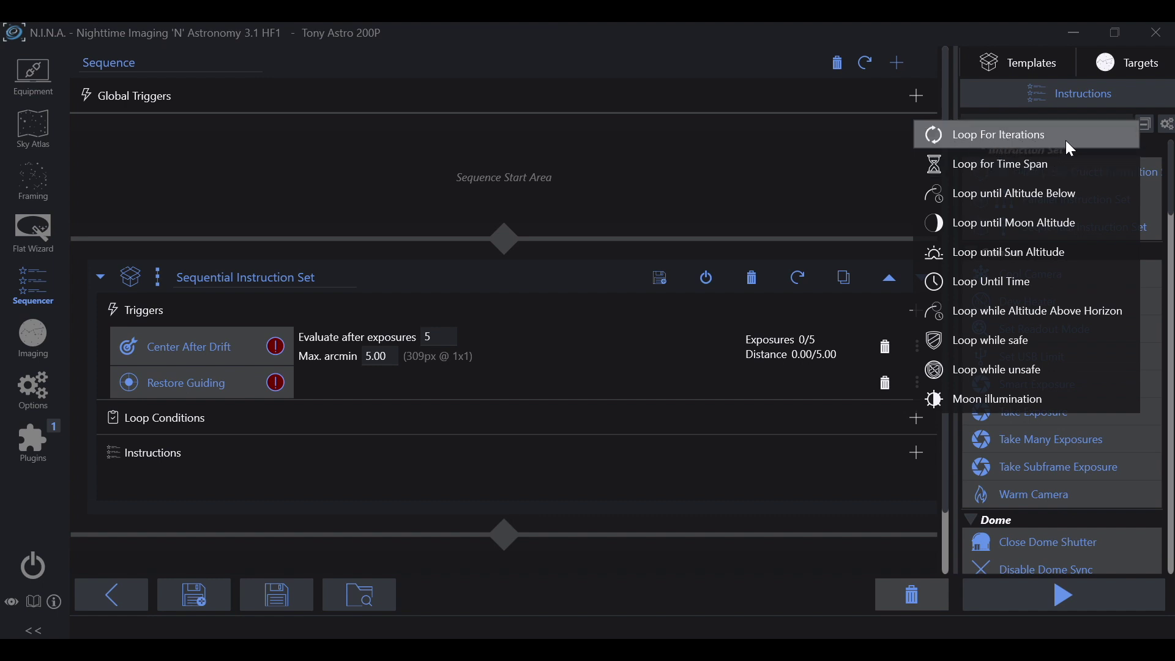
Step: Add a Loop for Time Span condition set to 2 hours and 0 minutes
{"action": "left_click", "coordinate": [1015, 165]}
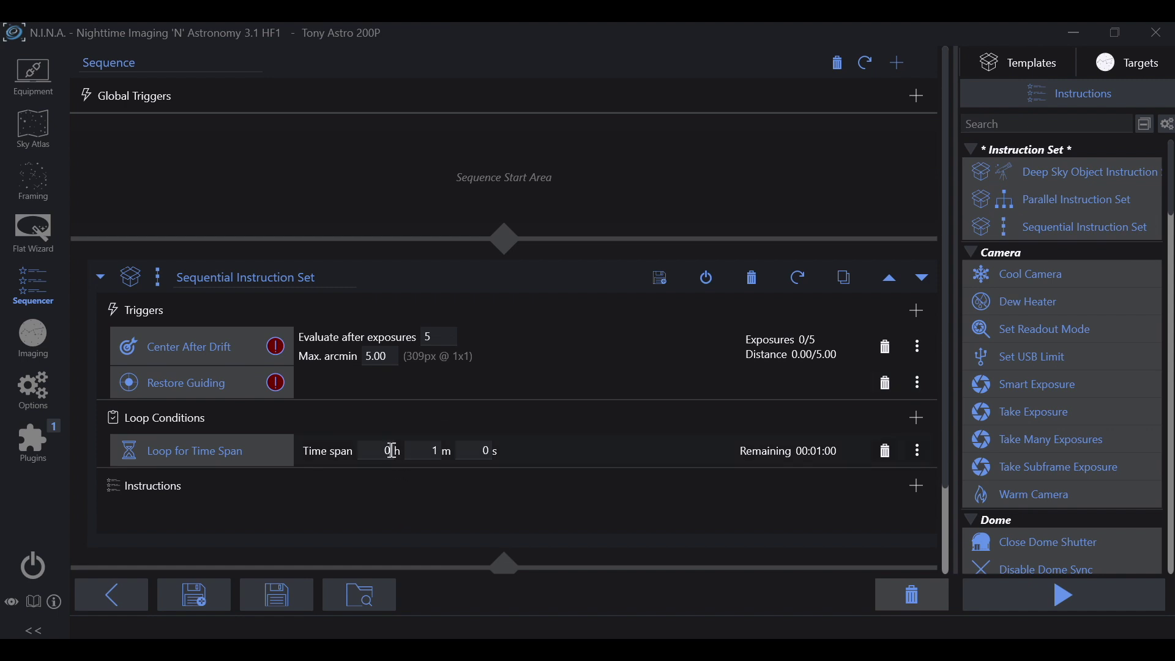
{"action": "type", "text": "2"}
{"action": "left_click", "coordinate": [433, 451]}
{"action": "type", "text": "0"}
{"action": "key", "text": "Return"}
Step: Add a Loop until Altitude Below condition with altitude 4, then delete the Loop for Time Span condition
{"action": "left_click", "coordinate": [916, 417]}
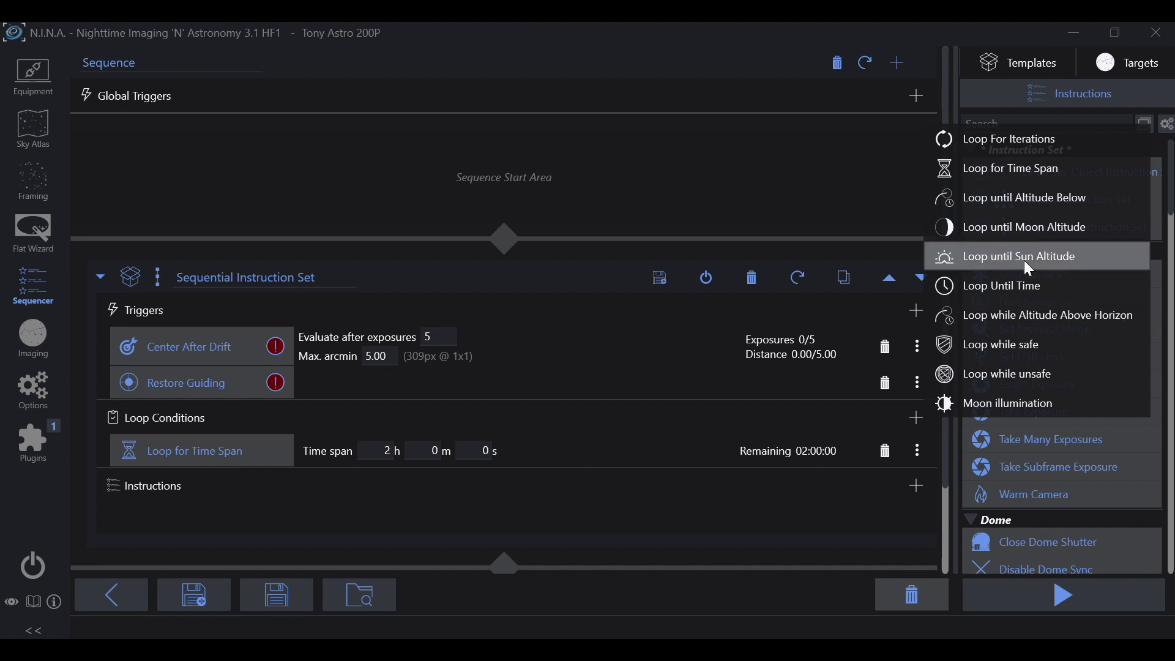
{"action": "left_click", "coordinate": [991, 199]}
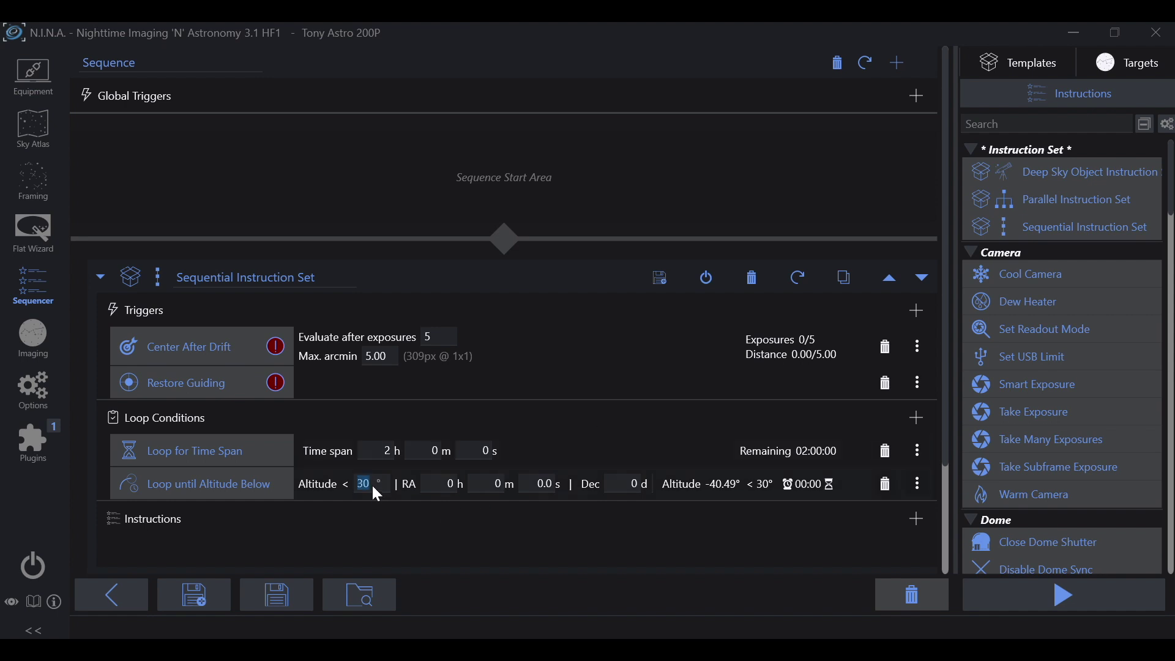
{"action": "type", "text": "4"}
{"action": "left_click", "coordinate": [882, 451]}
Step: Remove the Loop until Altitude Below condition and add a Loop Until Time condition
{"action": "left_click", "coordinate": [883, 450]}
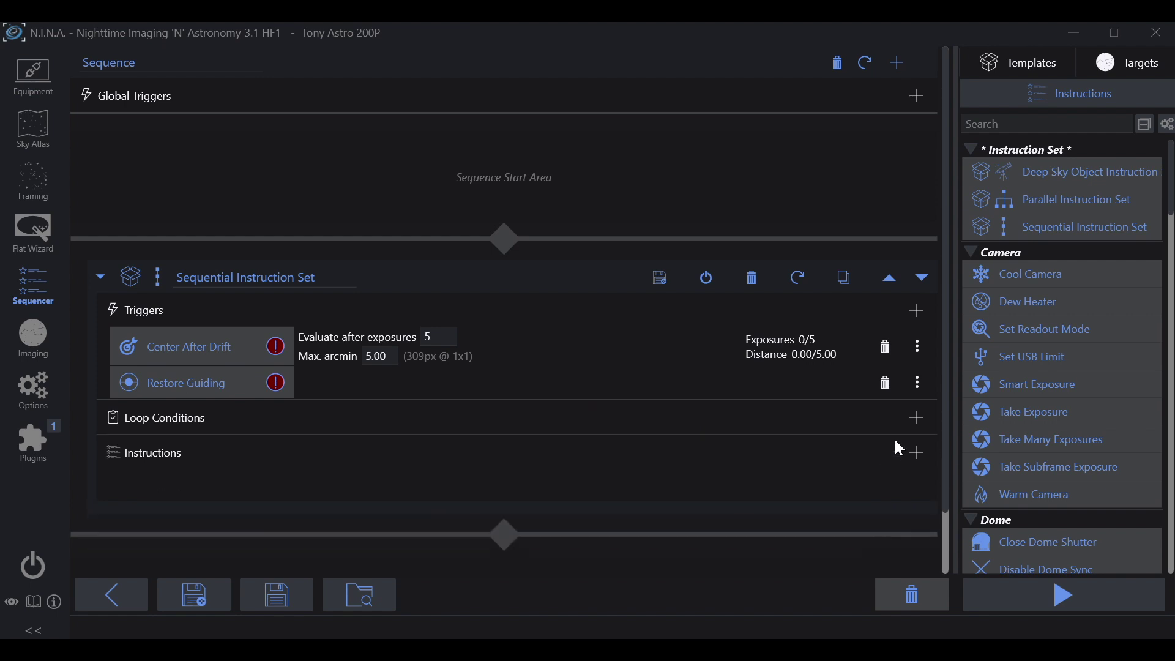
{"action": "left_click", "coordinate": [917, 419]}
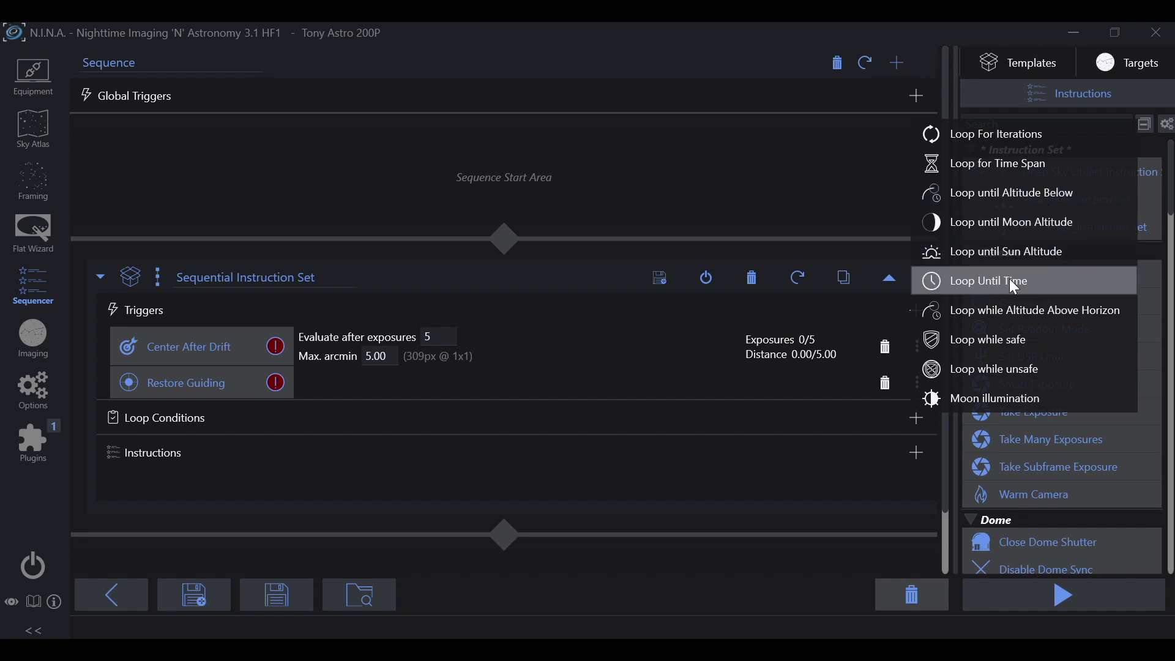
{"action": "left_click", "coordinate": [969, 292]}
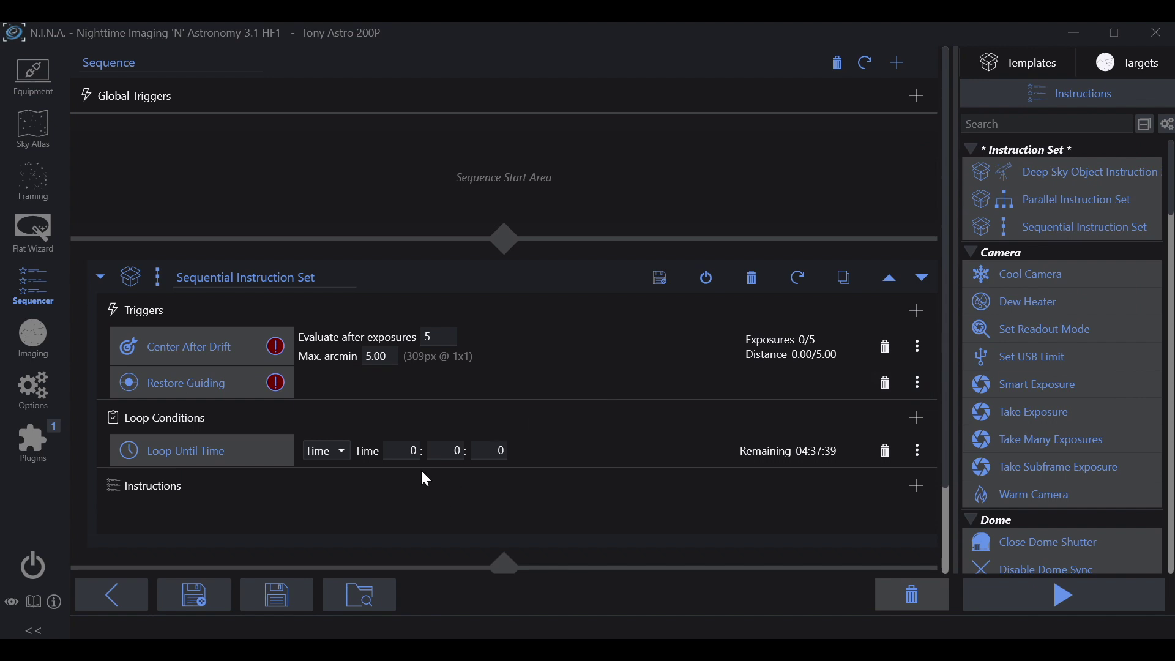
Step: Set the Loop Until Time end time to 10:00:00
{"action": "left_click", "coordinate": [419, 452]}
{"action": "type", "text": "1"}
{"action": "left_click", "coordinate": [462, 450]}
{"action": "type", "text": "20"}
{"action": "key", "text": "BackSpace"}
{"action": "key", "text": "shift+Tab"}
{"action": "type", "text": "22"}
{"action": "left_click", "coordinate": [508, 432]}
{"action": "left_click", "coordinate": [408, 451]}
{"action": "type", "text": "10"}
{"action": "key", "text": "Tab"}
{"action": "left_click", "coordinate": [344, 450]}
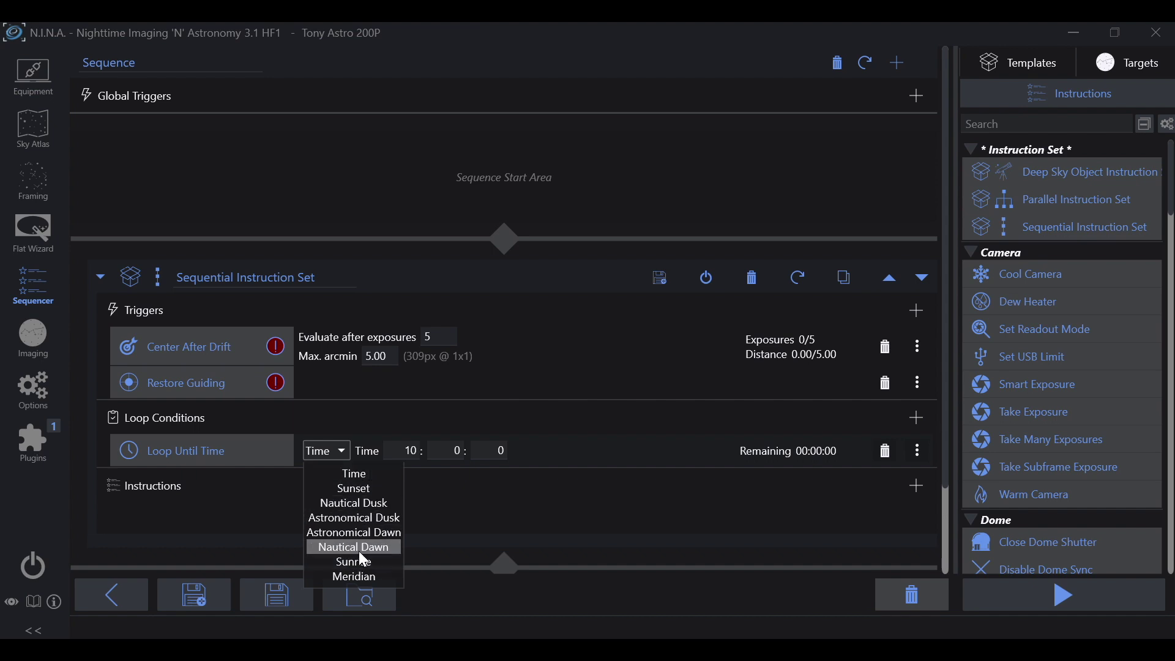
Step: Make the loop end at Nautical Dusk, then delete the Loop Until Time condition
{"action": "left_click", "coordinate": [353, 504]}
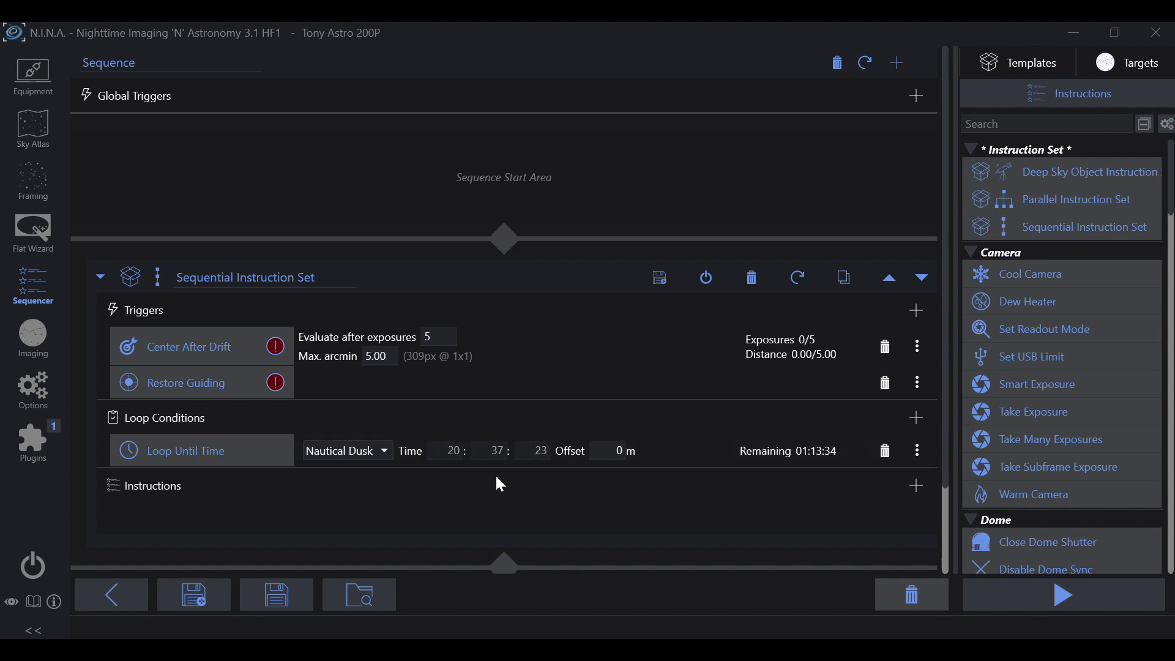
{"action": "left_click", "coordinate": [886, 451]}
Step: Add a Wait for Altitude instruction from the Instructions > Utility menu
{"action": "left_click", "coordinate": [916, 418]}
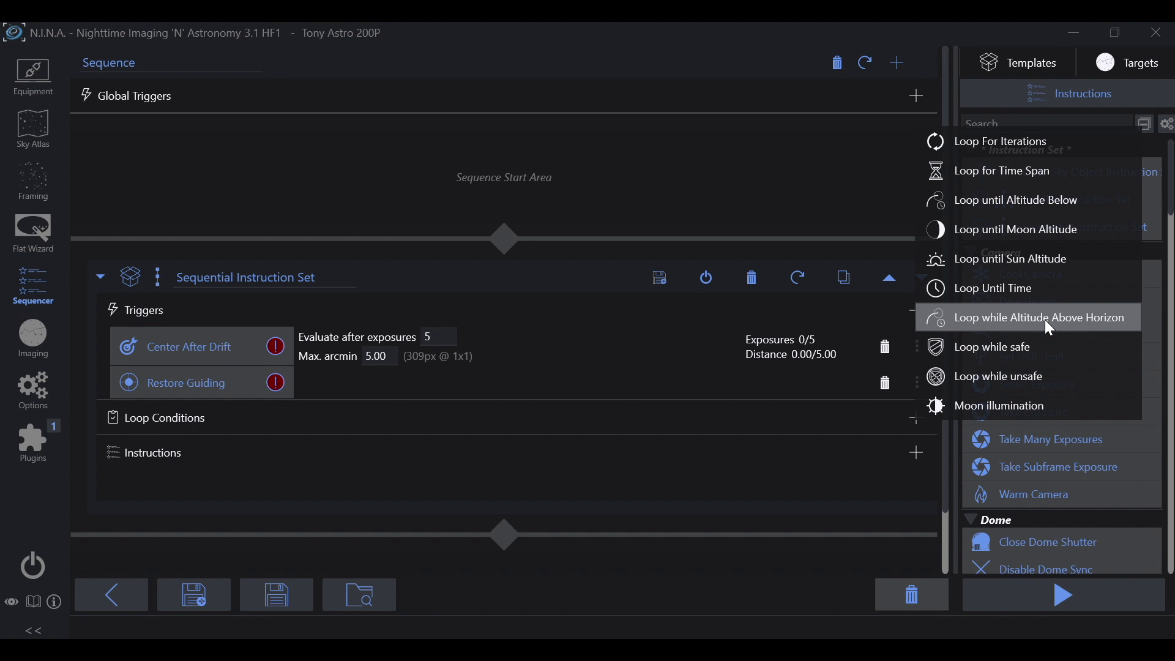
{"action": "left_click", "coordinate": [850, 467]}
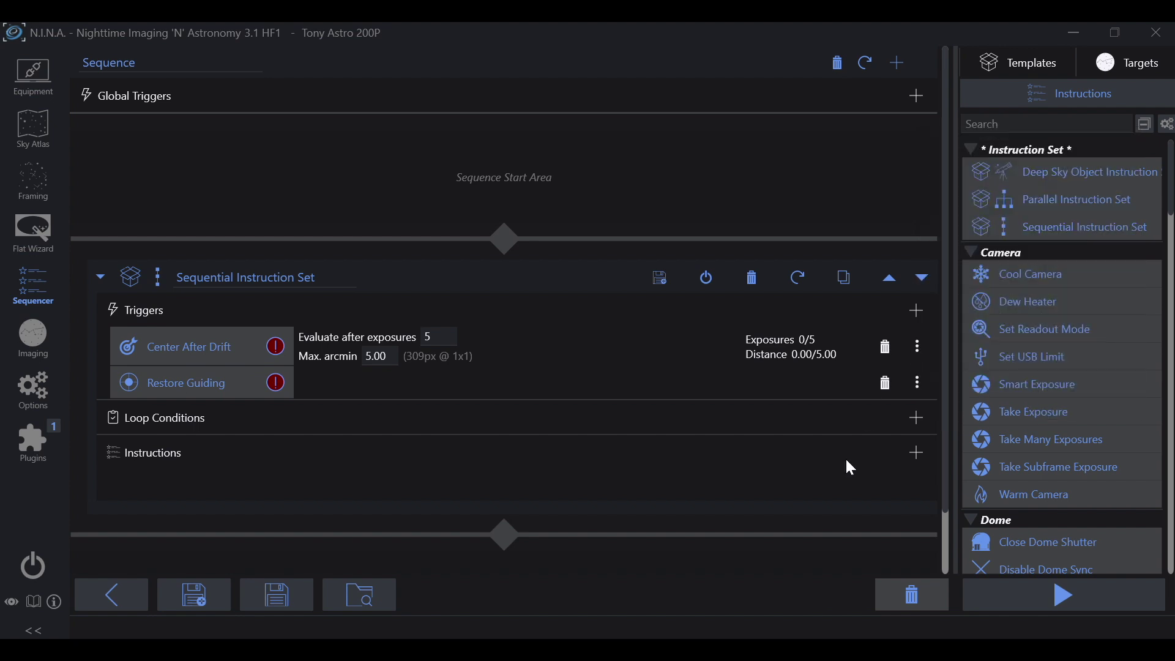
{"action": "left_click", "coordinate": [916, 453]}
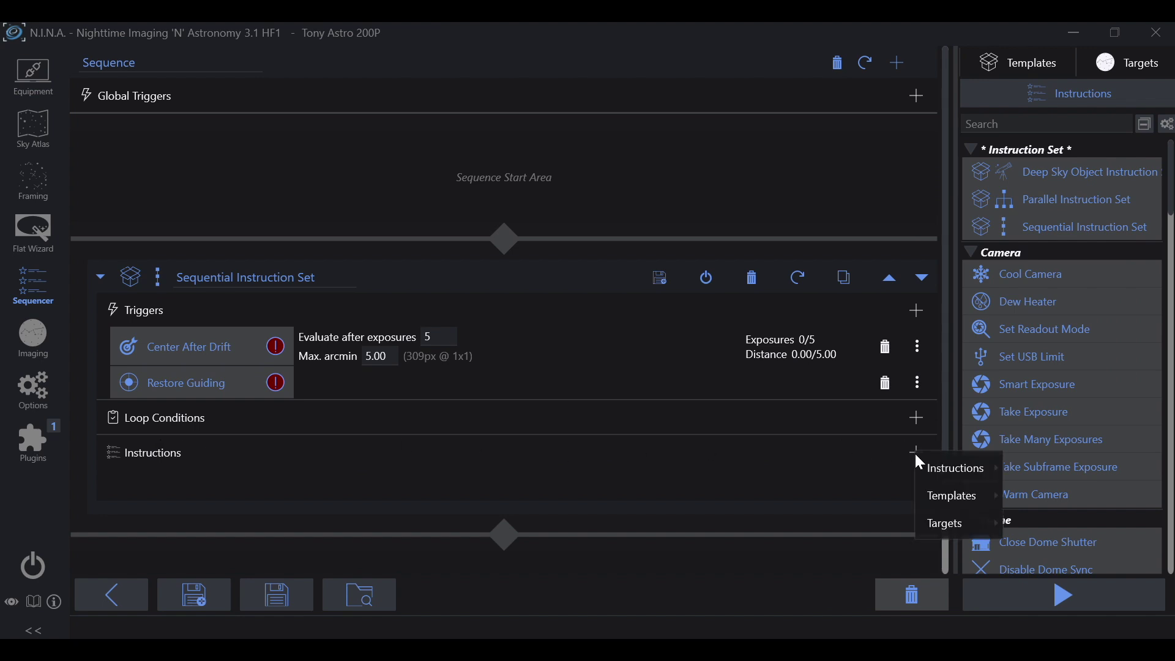
{"action": "mouse_move", "coordinate": [964, 471]}
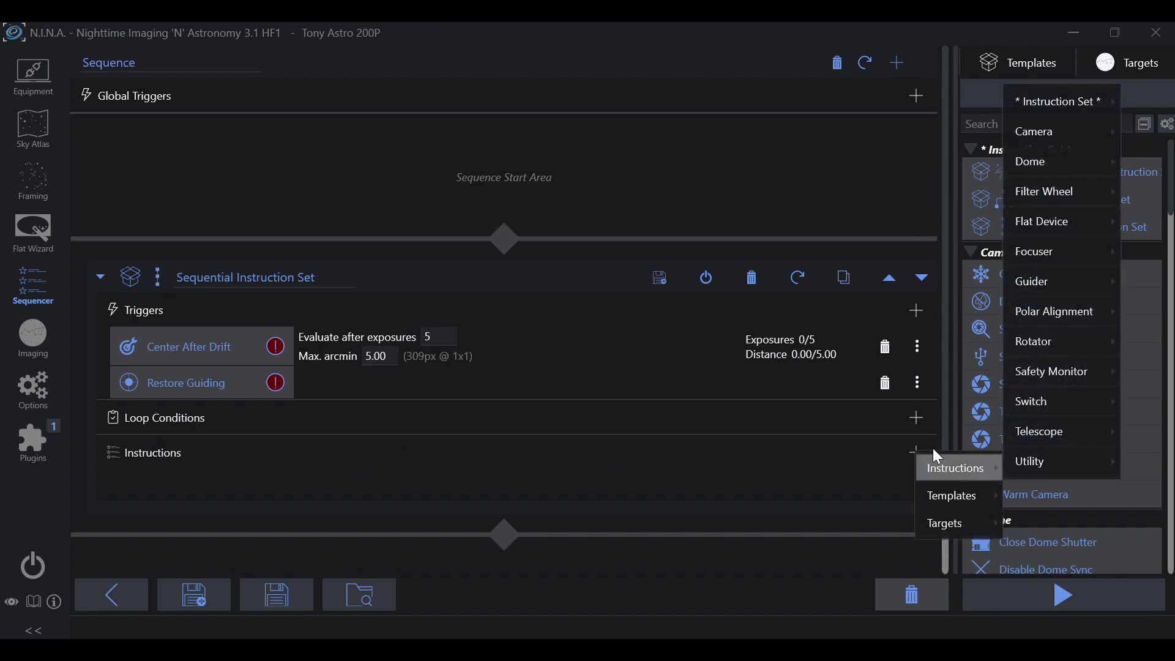
{"action": "mouse_move", "coordinate": [1033, 461]}
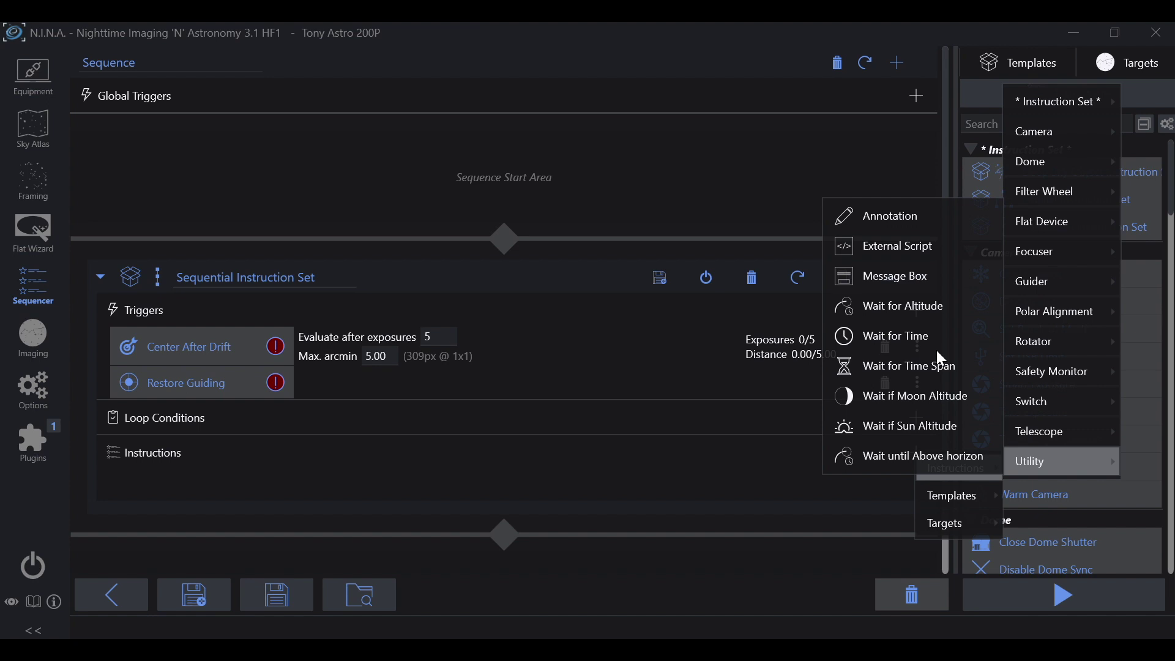
{"action": "left_click", "coordinate": [920, 312]}
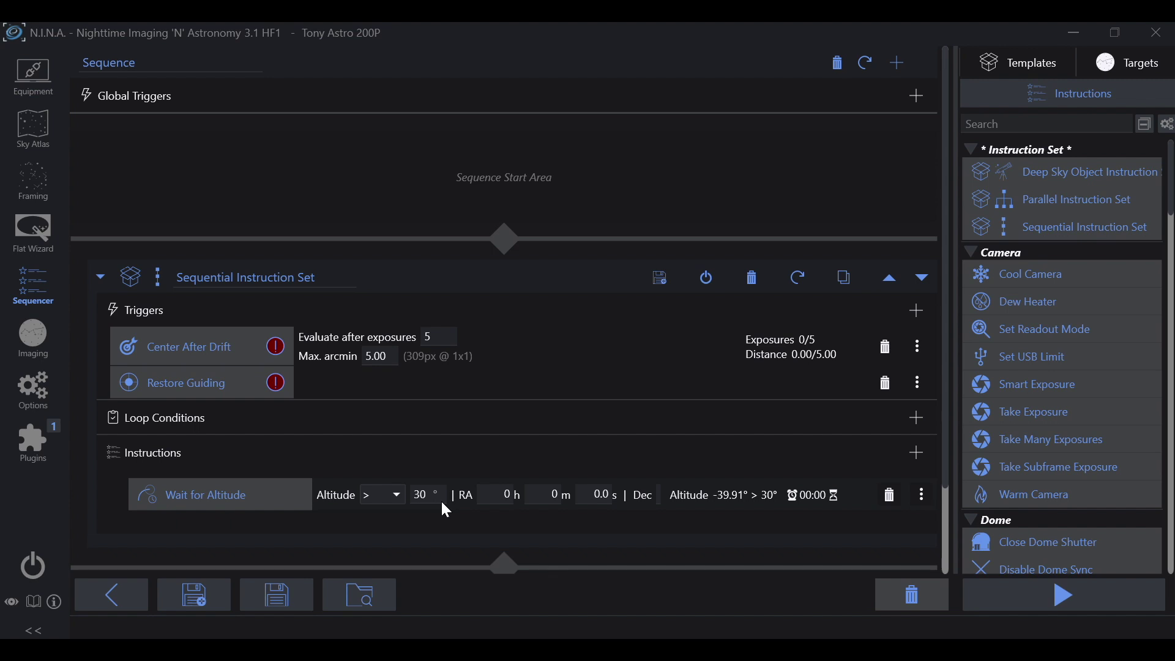
Step: Set the Wait for Altitude target to 45°, toggle the comparison to < and back to >, then delete the instruction
{"action": "double_click", "coordinate": [426, 496]}
{"action": "type", "text": "45"}
{"action": "left_click", "coordinate": [394, 502]}
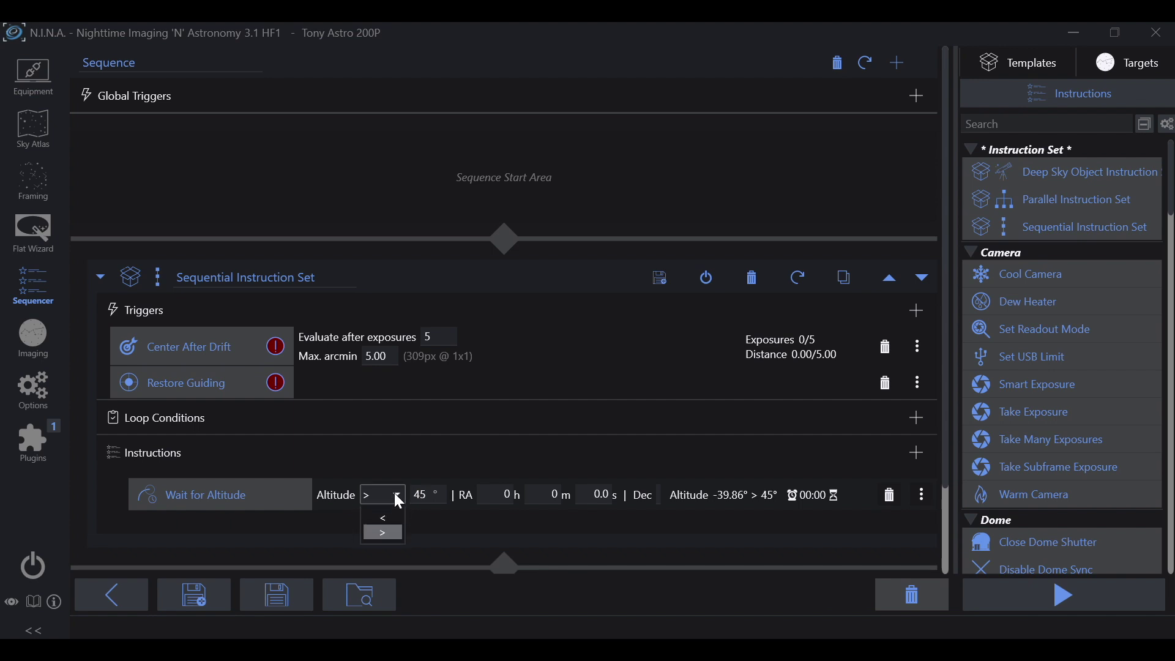
{"action": "left_click", "coordinate": [392, 524]}
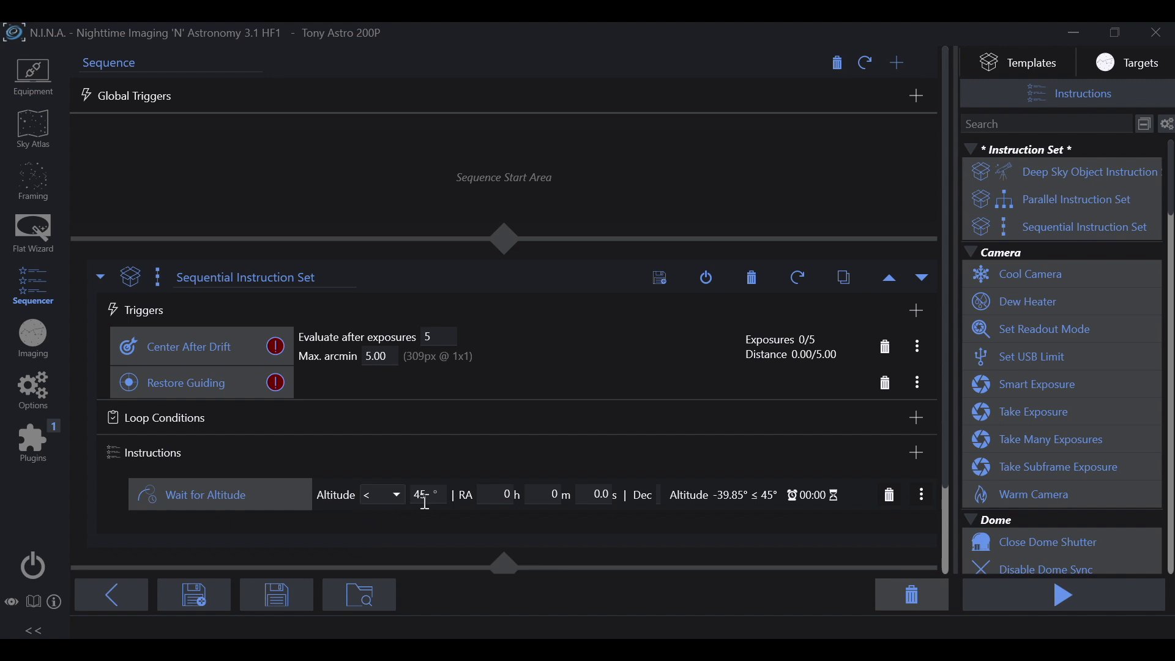
{"action": "left_click", "coordinate": [395, 501]}
{"action": "left_click", "coordinate": [390, 534]}
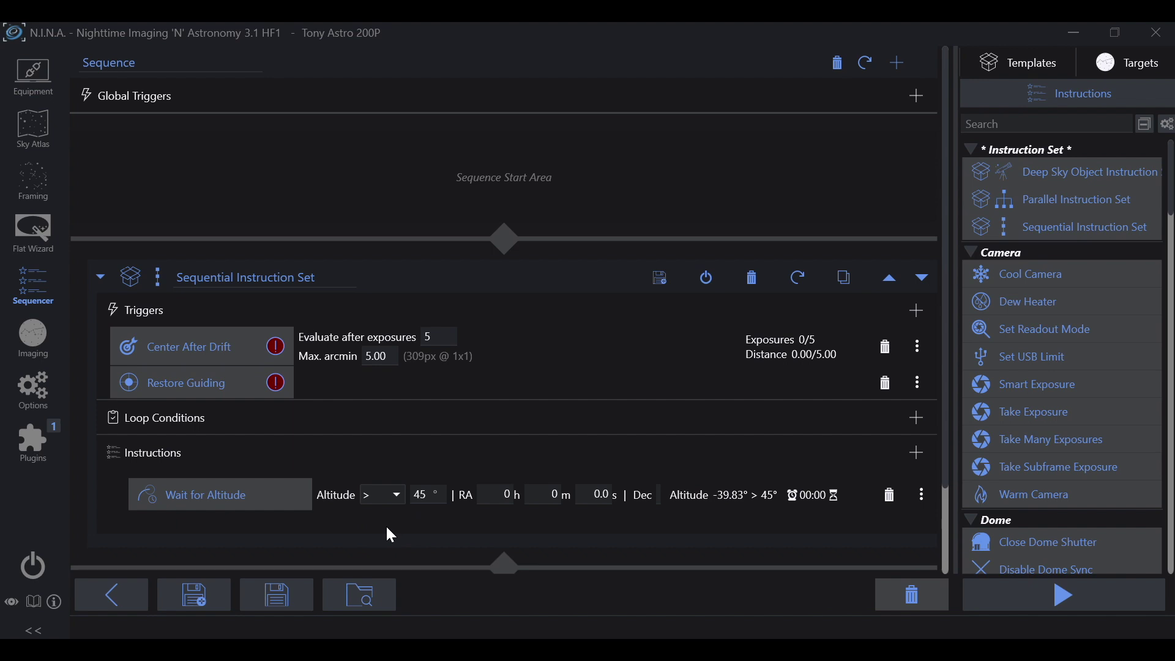
{"action": "left_click", "coordinate": [891, 496]}
{"action": "left_click", "coordinate": [912, 456]}
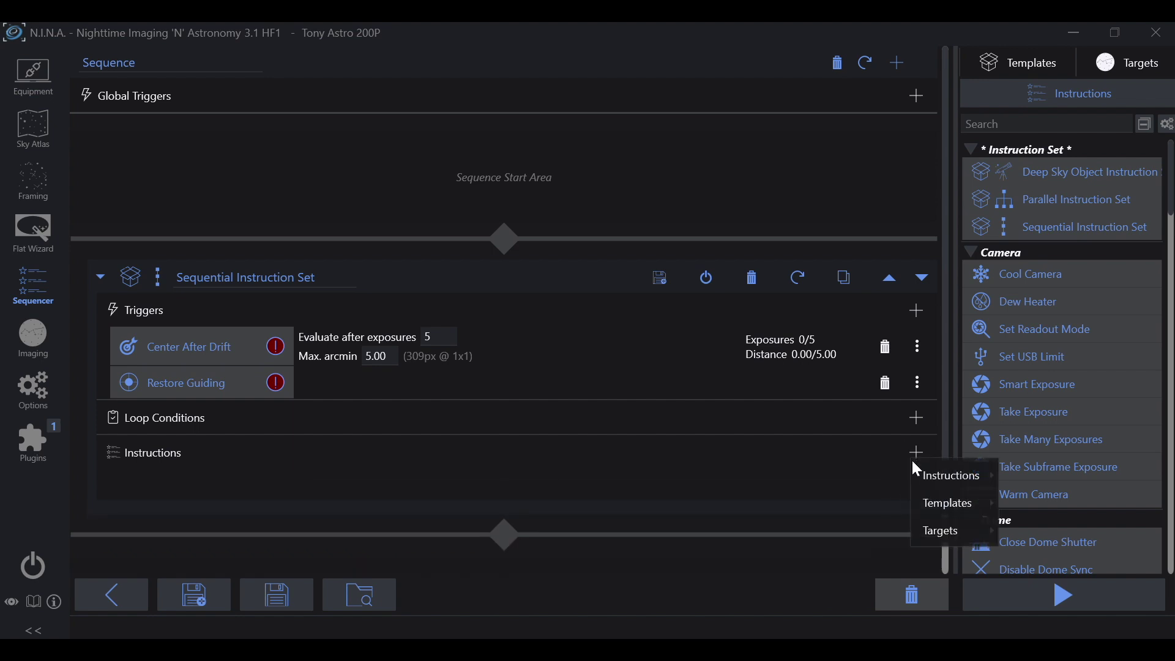
{"action": "mouse_move", "coordinate": [932, 478]}
{"action": "mouse_move", "coordinate": [1028, 469]}
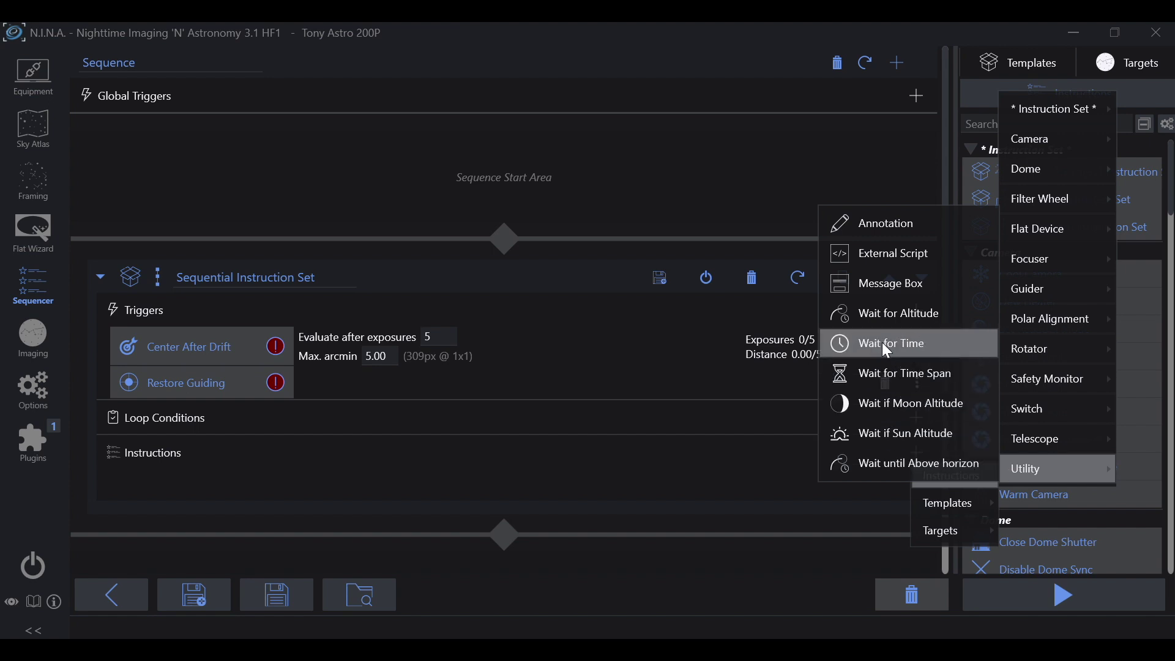
{"action": "left_click", "coordinate": [929, 344]}
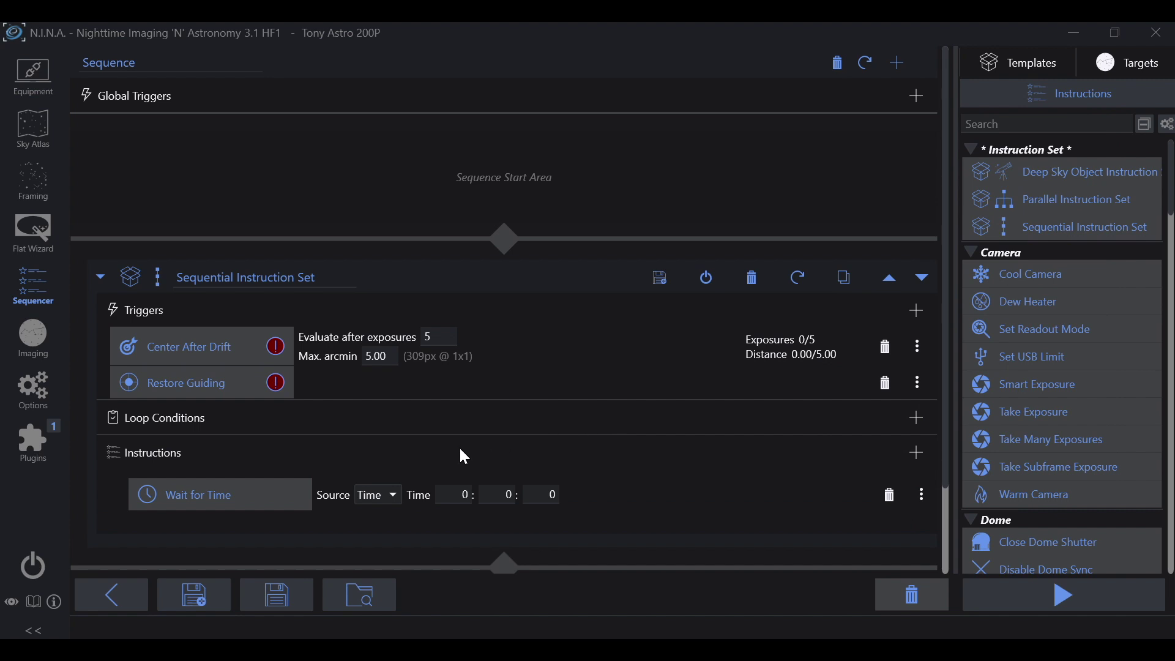
{"action": "left_click", "coordinate": [396, 494]}
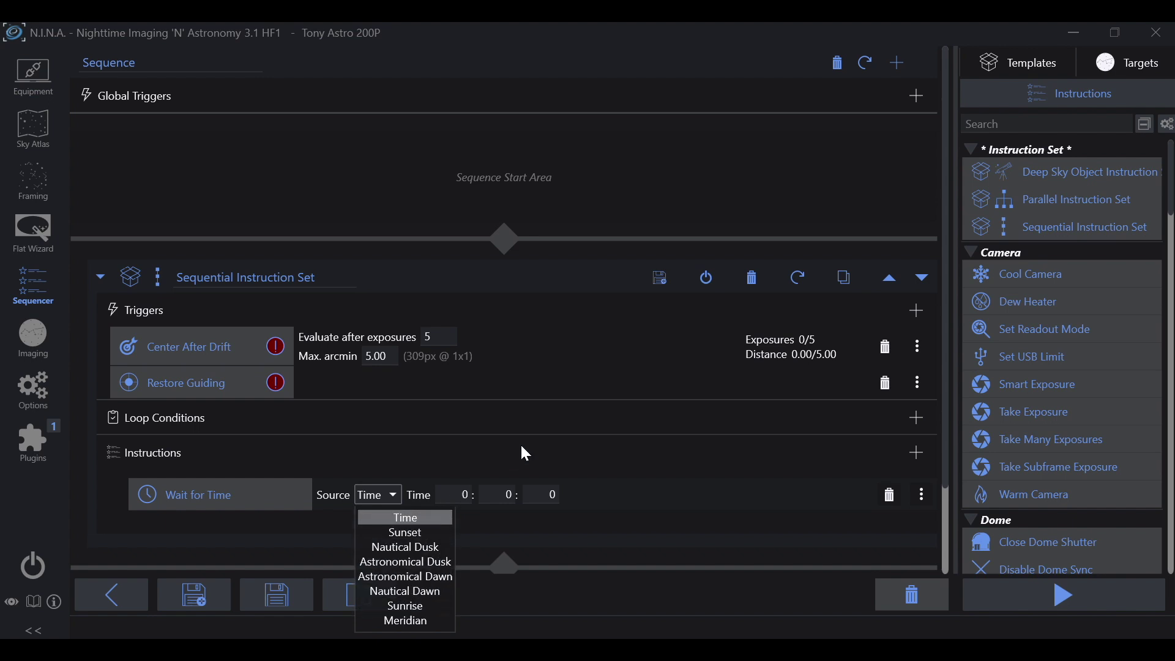
{"action": "left_click", "coordinate": [595, 451]}
{"action": "left_click", "coordinate": [889, 495]}
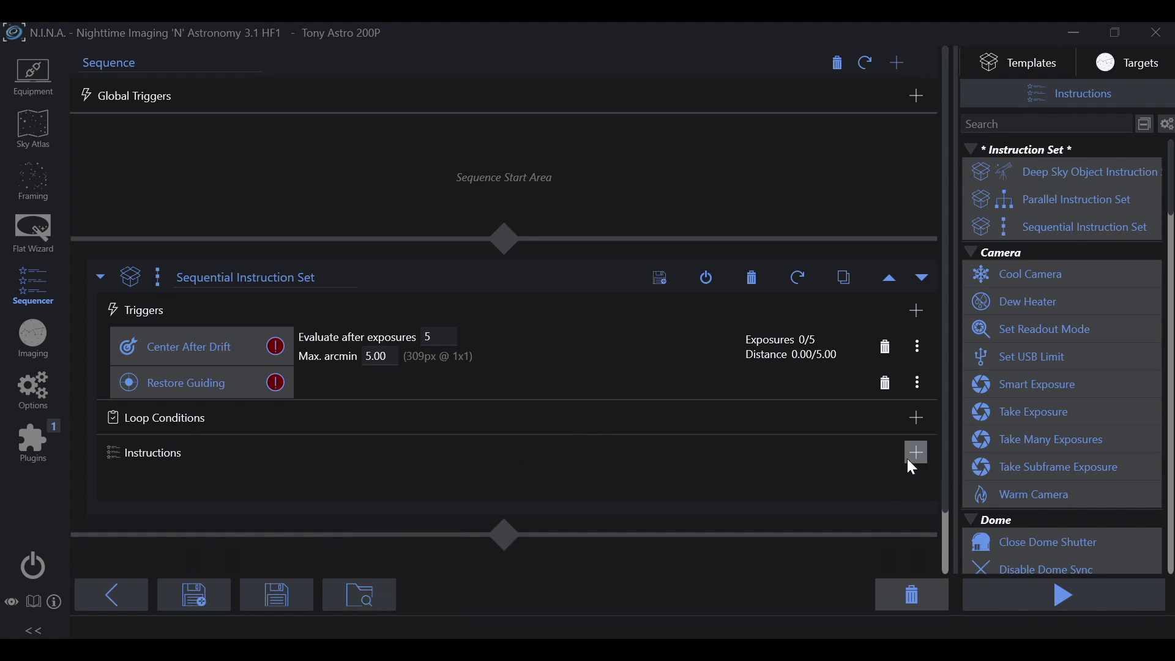
{"action": "left_click", "coordinate": [915, 451]}
{"action": "mouse_move", "coordinate": [1029, 457]}
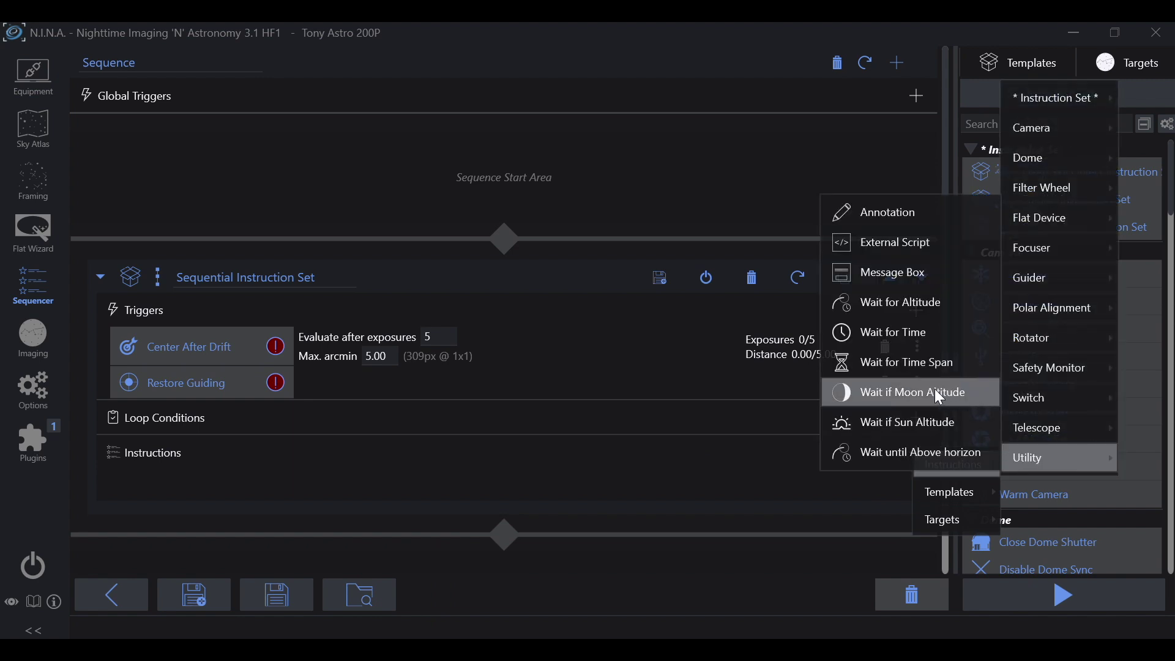
{"action": "left_click", "coordinate": [898, 367]}
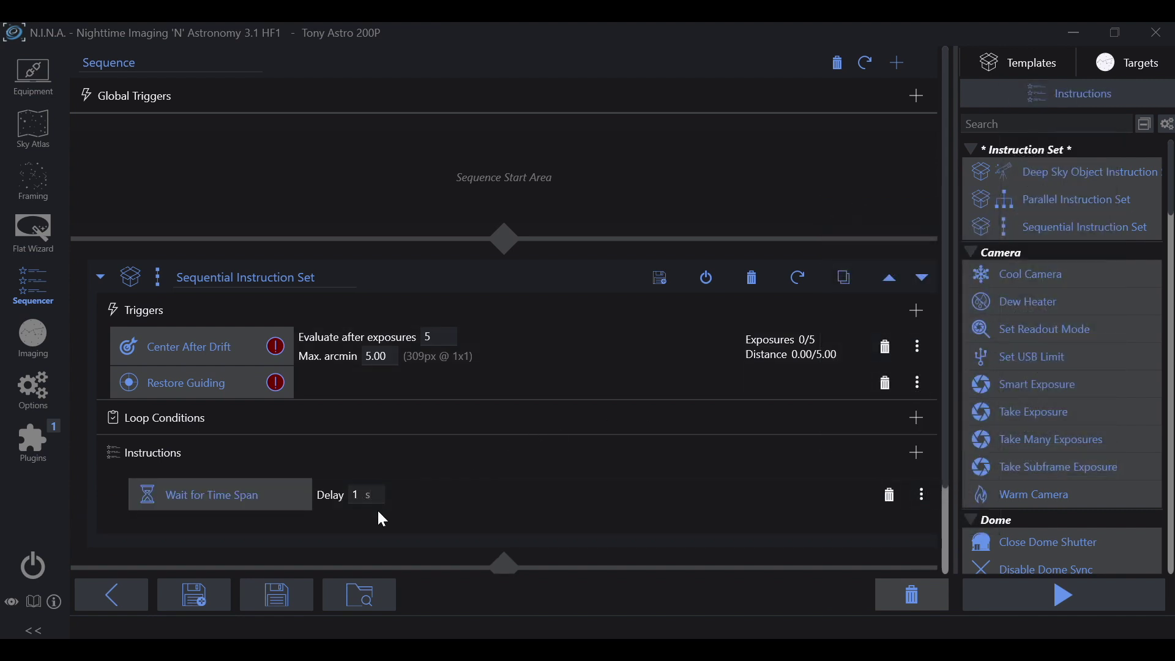
{"action": "left_click", "coordinate": [898, 495]}
{"action": "left_click", "coordinate": [917, 453]}
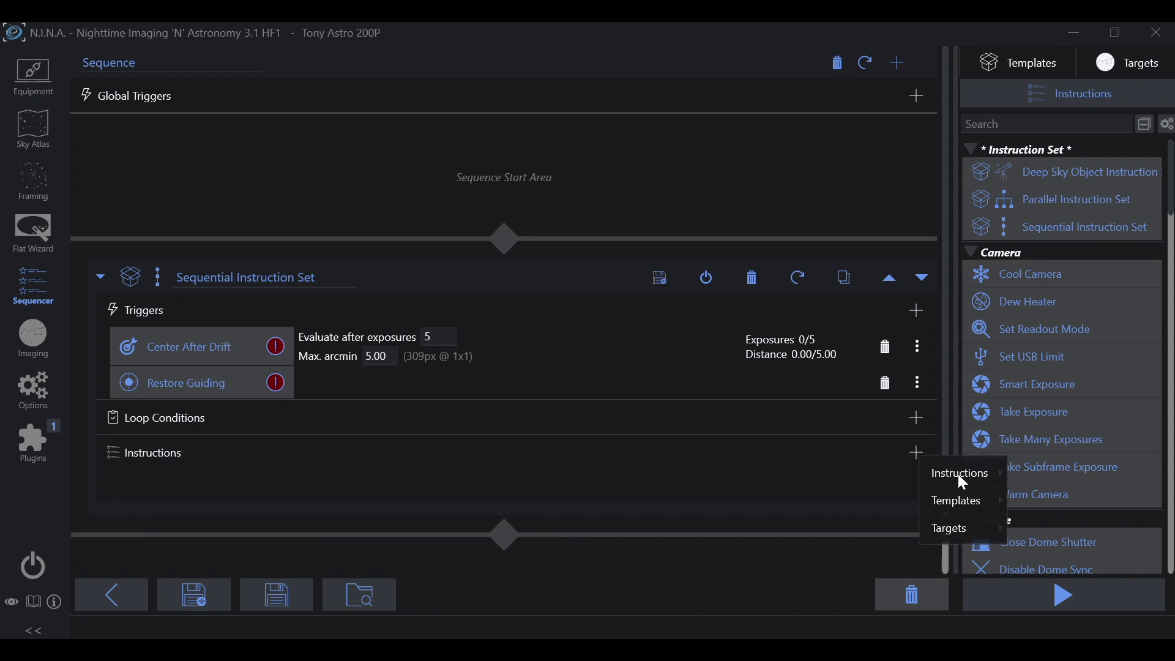
Step: Add a Utility Wait for Time instruction (source Time, 0:0:0) to the Instructions list
{"action": "mouse_move", "coordinate": [960, 475]}
{"action": "mouse_move", "coordinate": [1037, 465]}
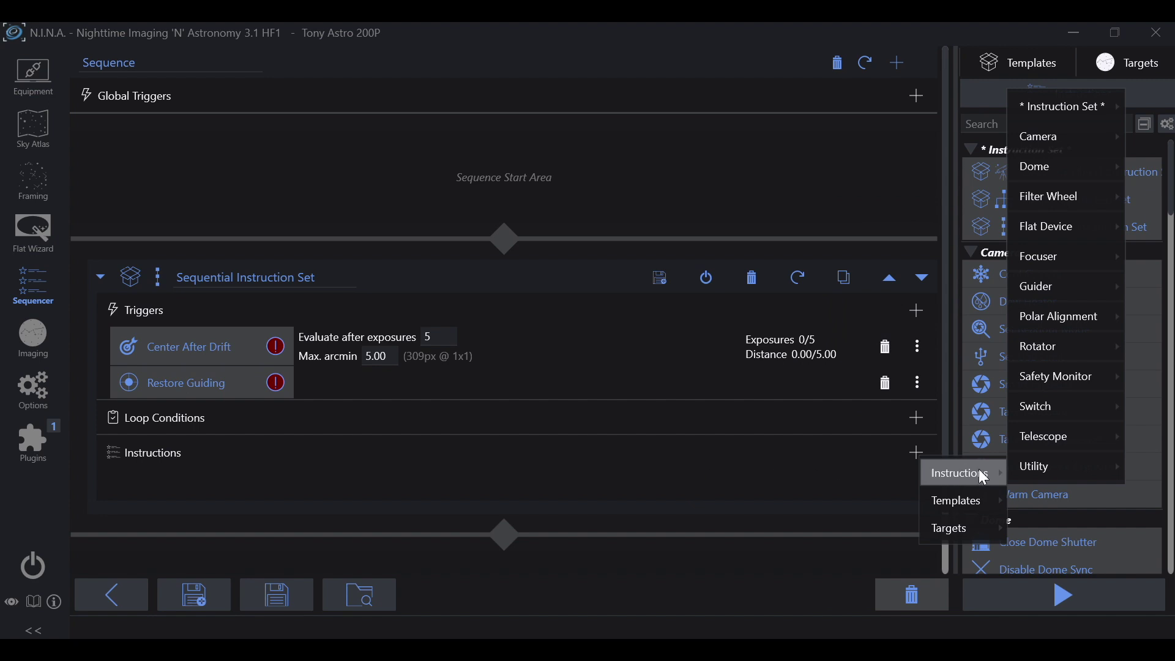
{"action": "left_click", "coordinate": [943, 344]}
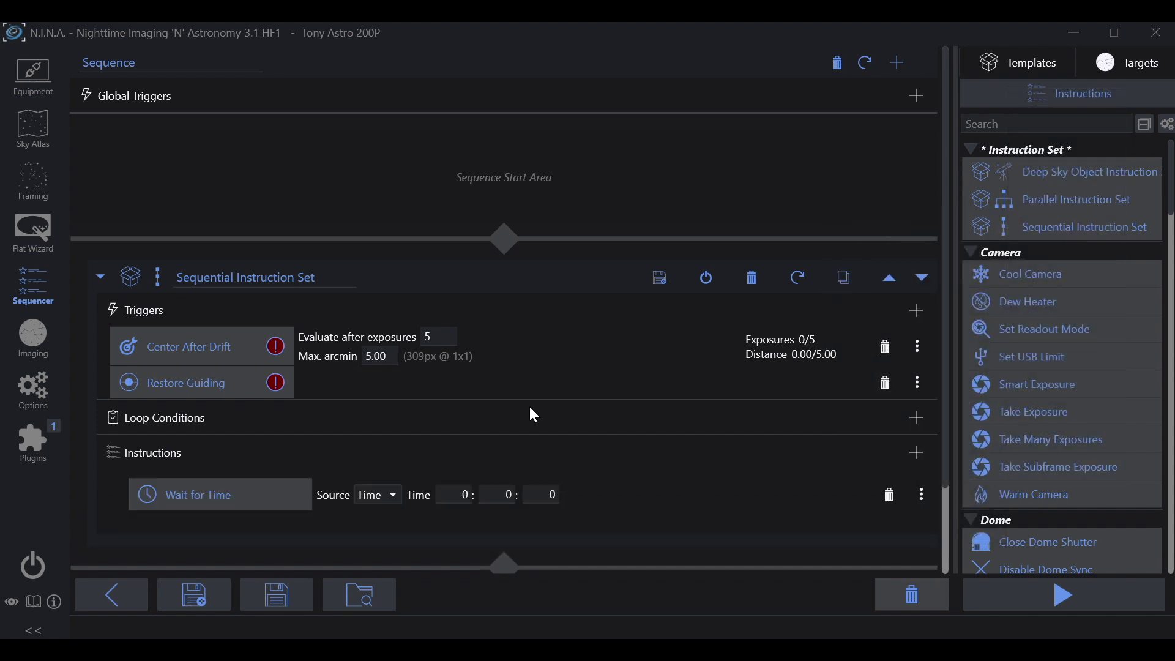